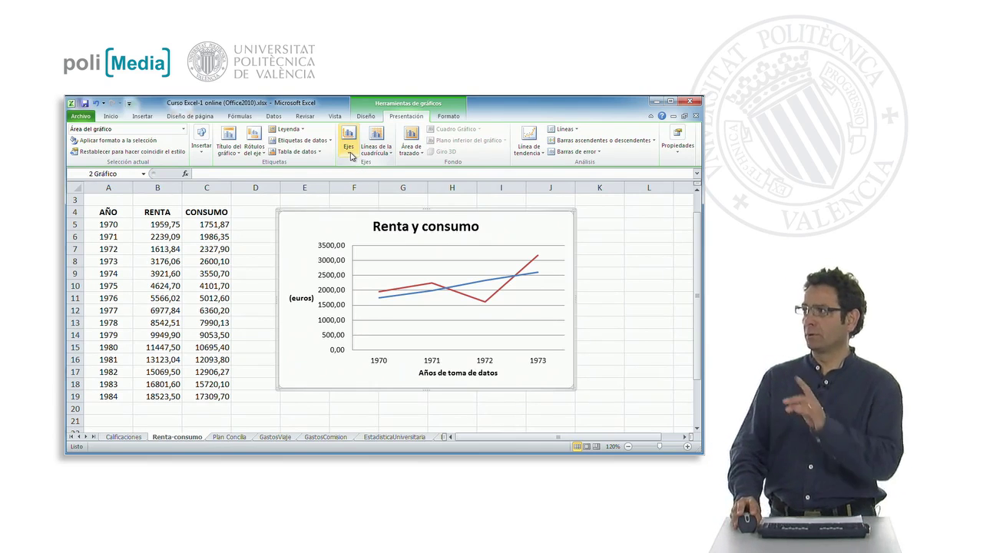
# Step: Bring up the Ejes options for the chart's horizontal year axis
pyautogui.click(350, 154)
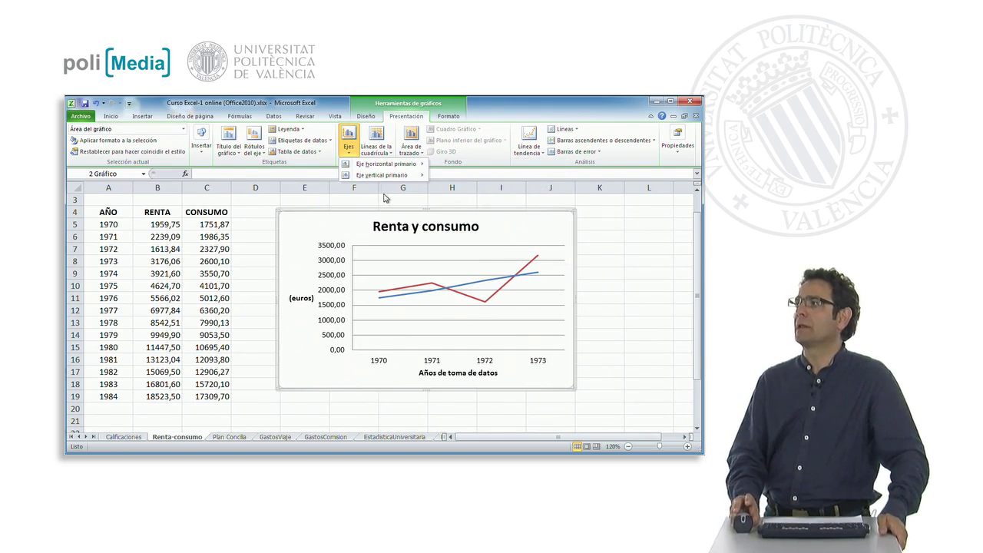
pyautogui.moveTo(385, 163)
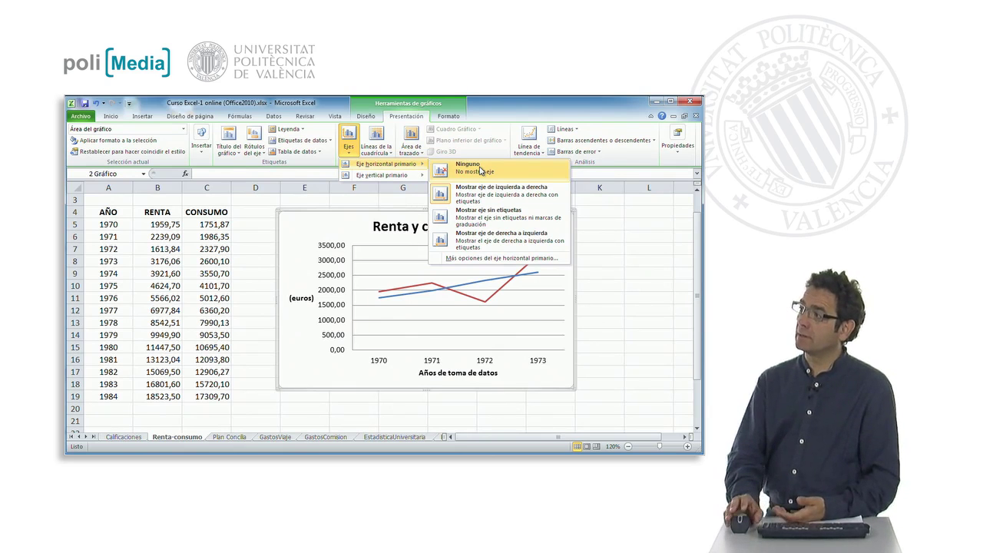
pyautogui.click(481, 170)
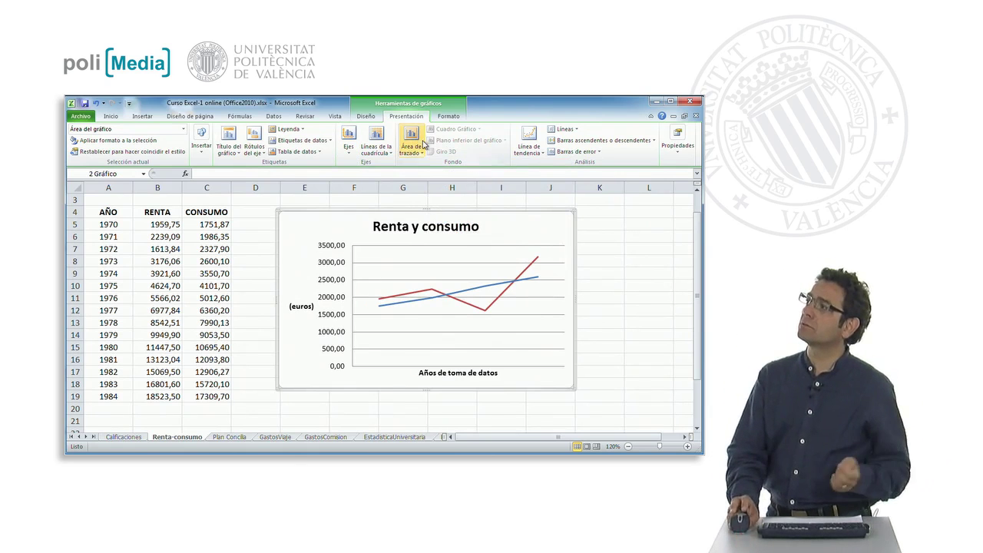
pyautogui.click(348, 144)
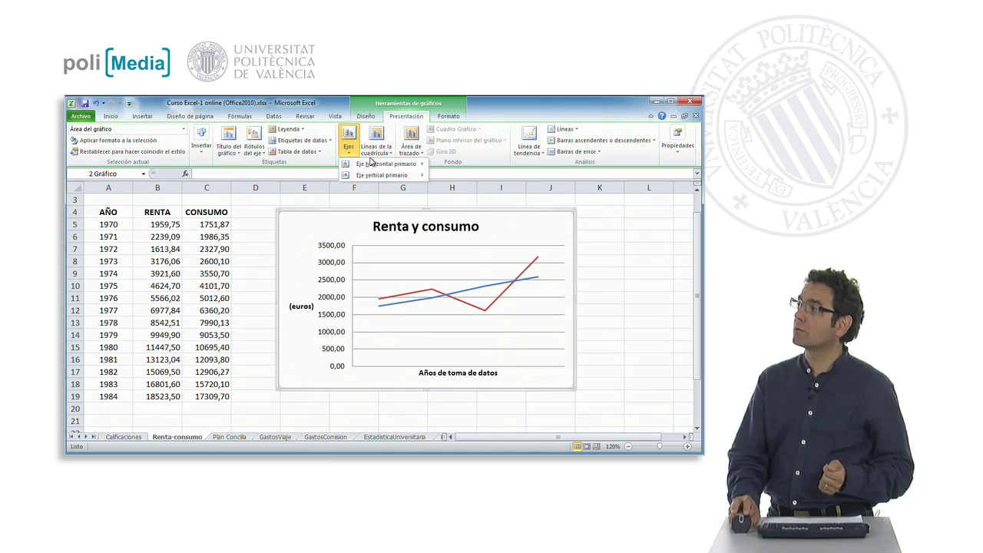
pyautogui.moveTo(384, 163)
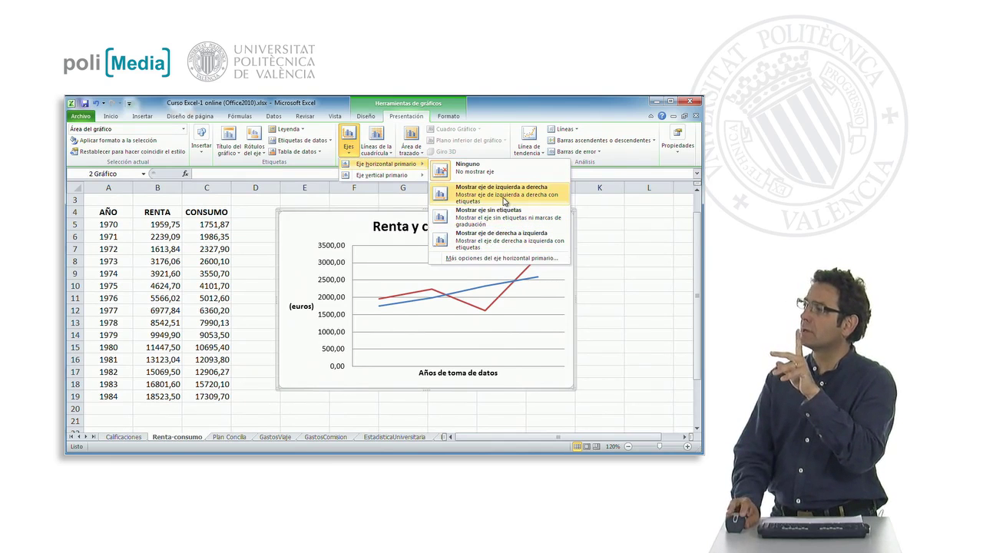
pyautogui.click(505, 202)
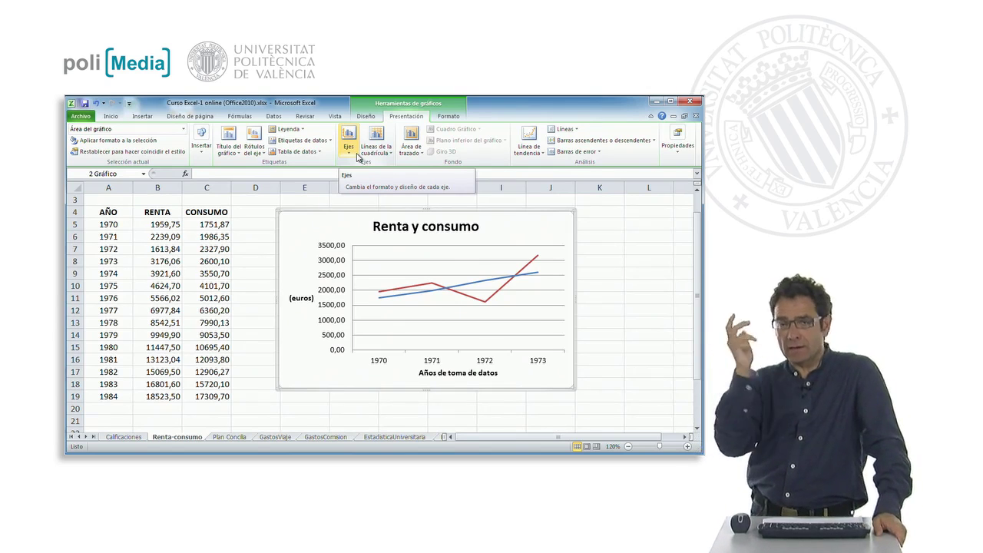
pyautogui.click(357, 153)
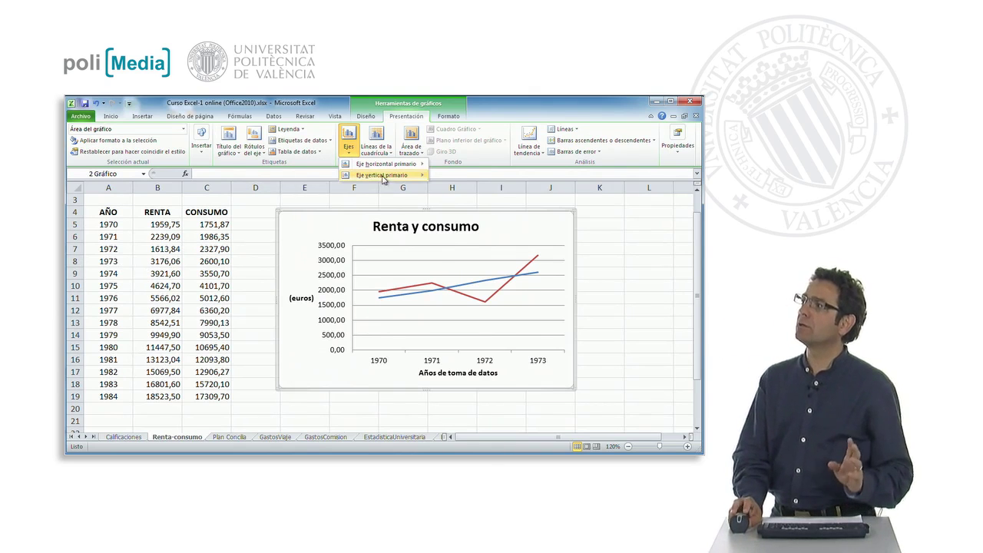
pyautogui.moveTo(385, 164)
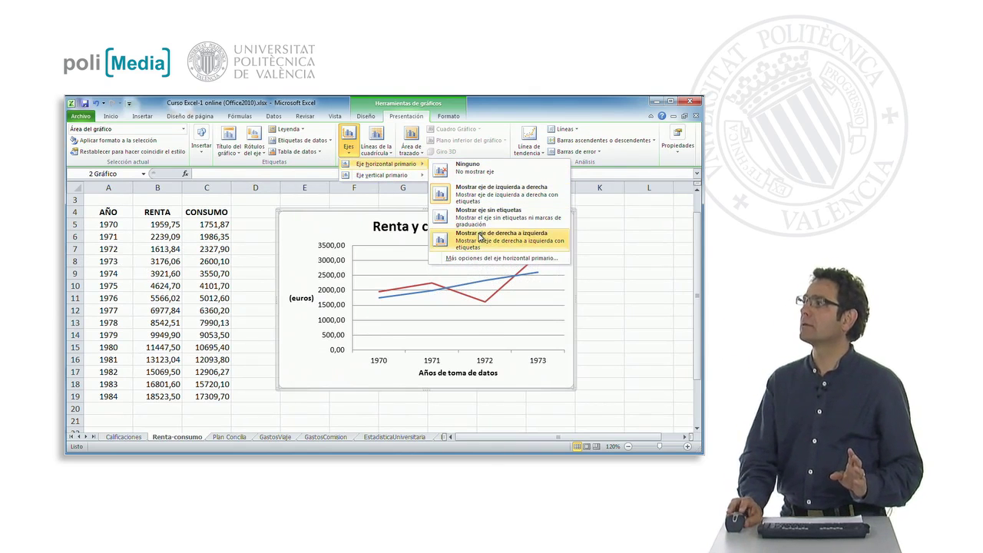
pyautogui.click(479, 238)
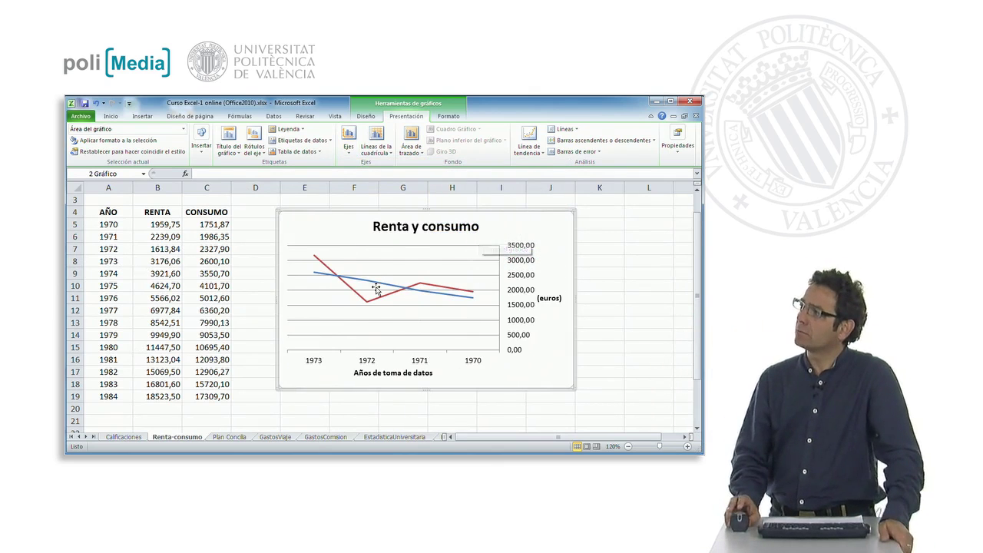
pyautogui.click(357, 152)
pyautogui.moveTo(386, 164)
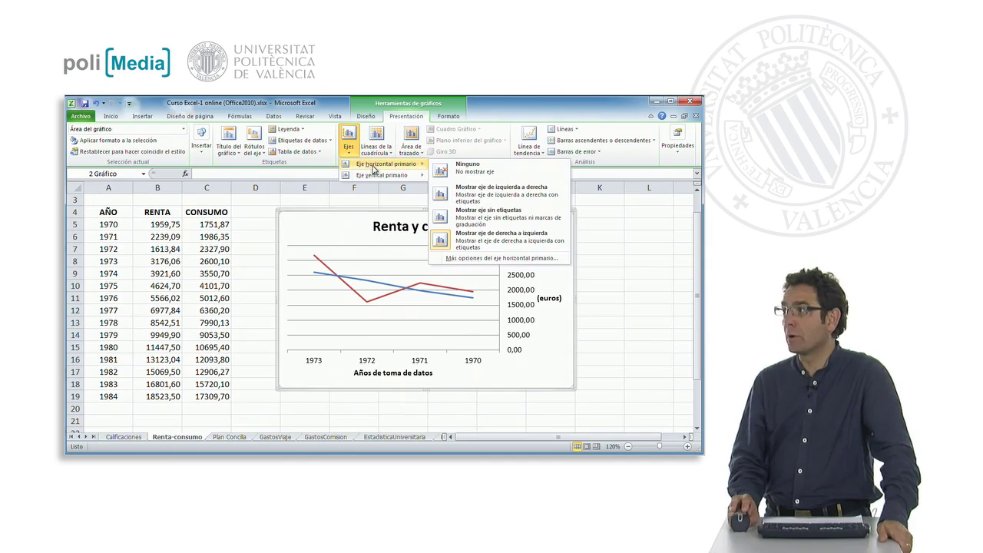
pyautogui.click(478, 193)
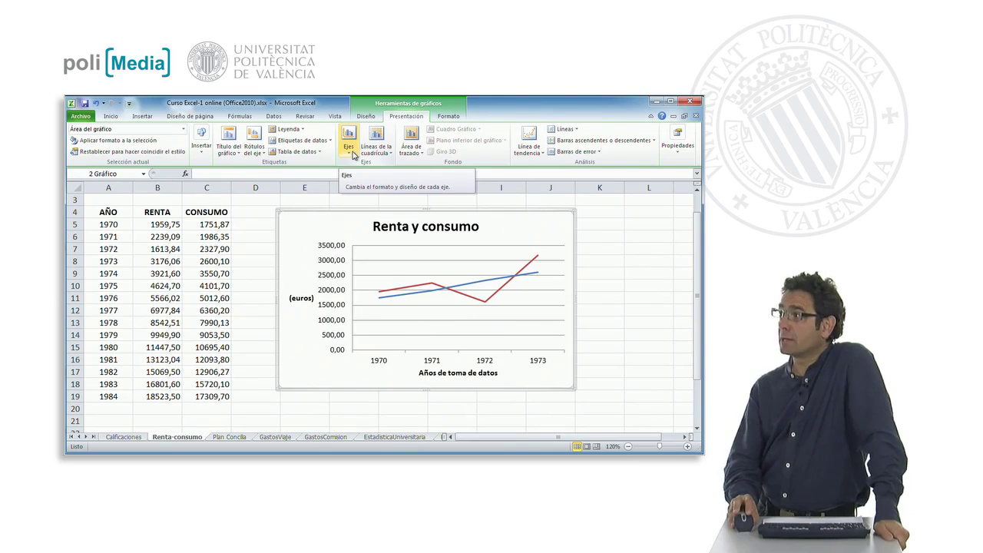
pyautogui.click(352, 152)
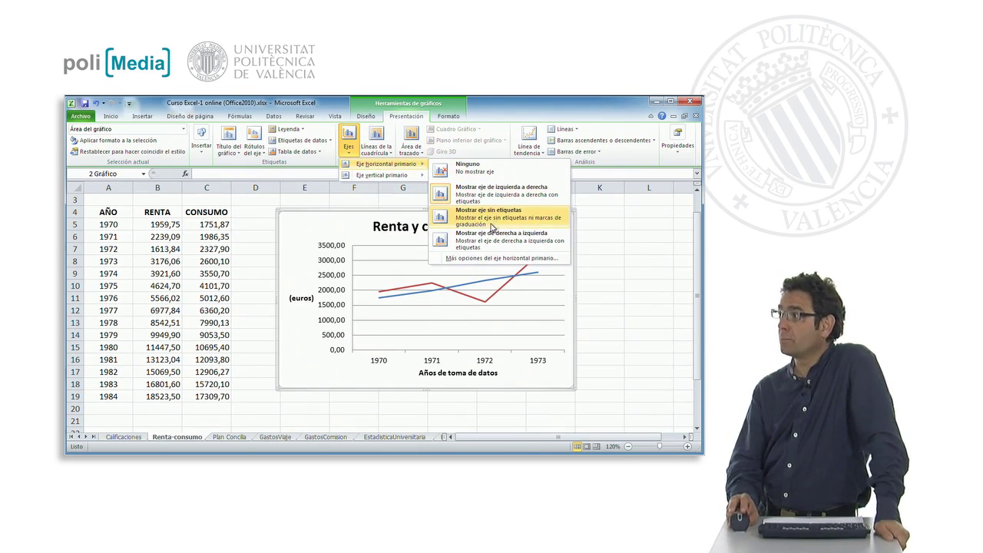
# Step: Set the year axis labels to a 45° custom angle and close the axis format dialog
pyautogui.click(486, 258)
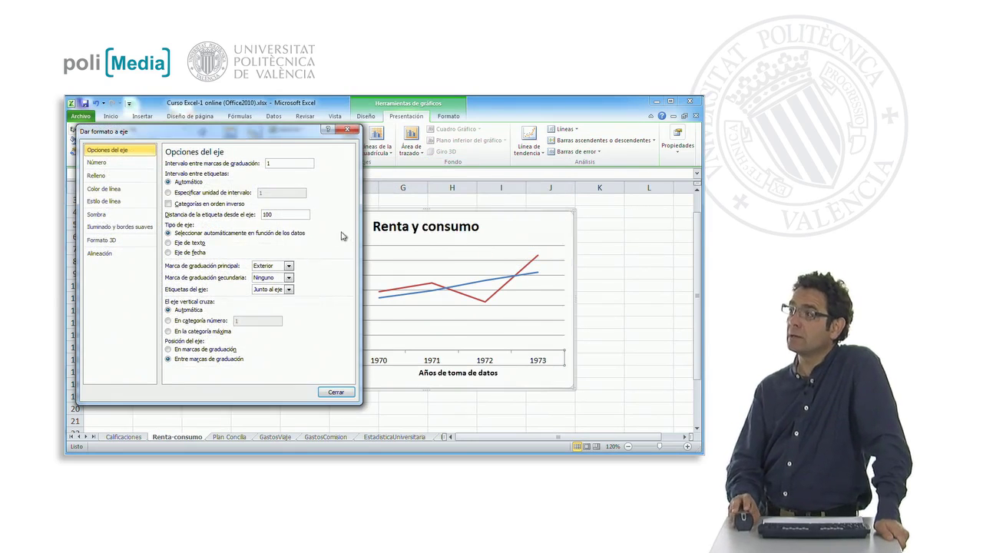
pyautogui.click(98, 162)
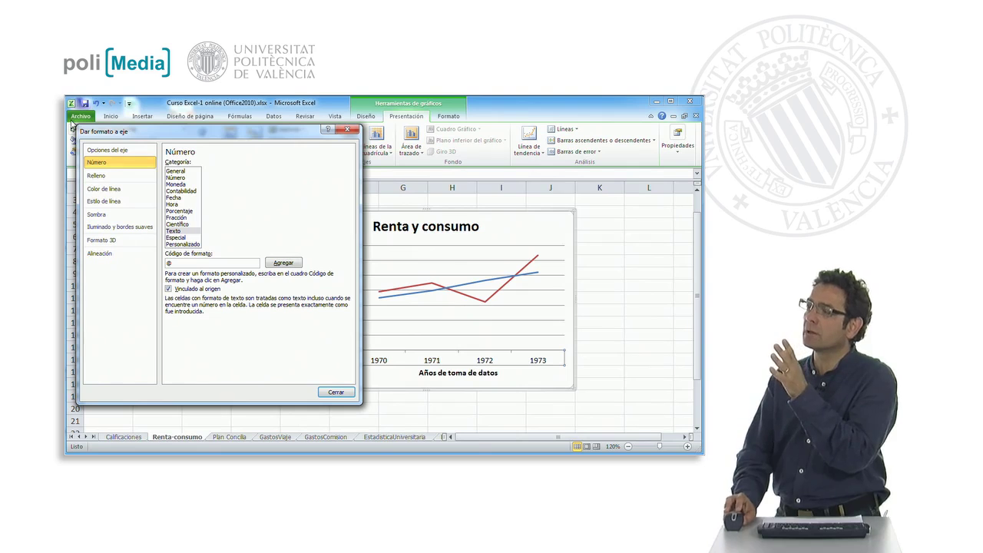
pyautogui.click(101, 252)
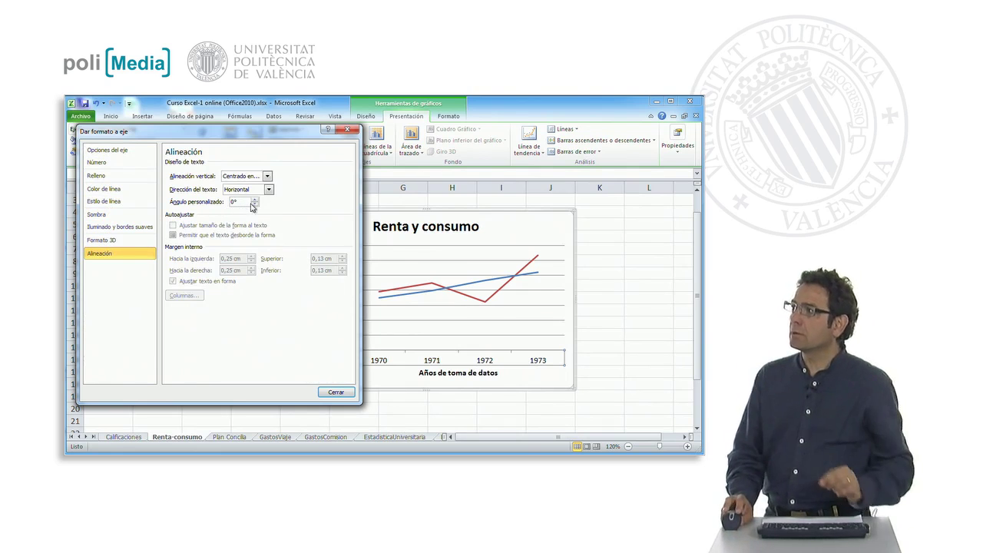
pyautogui.click(256, 201)
pyautogui.click(256, 201)
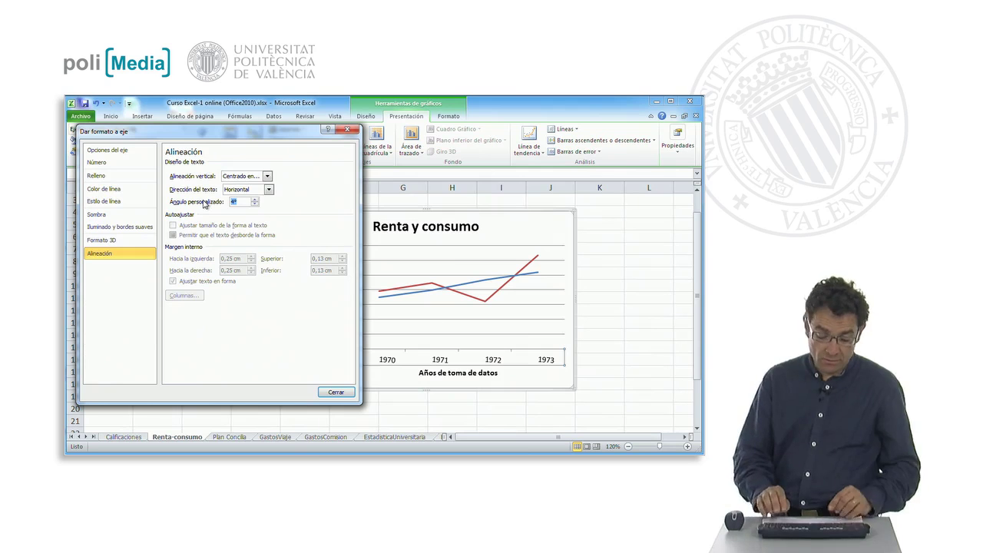
pyautogui.write('45')
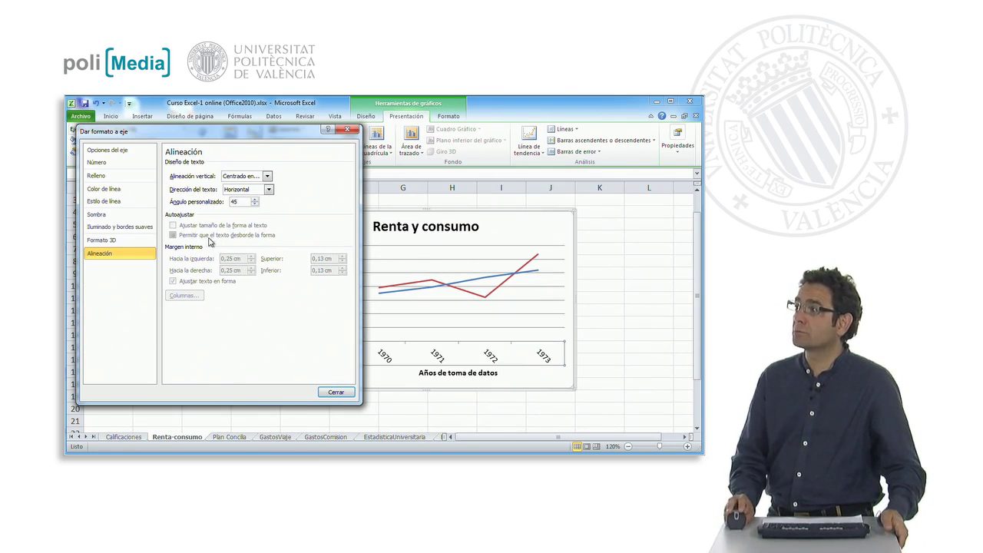
pyautogui.click(97, 215)
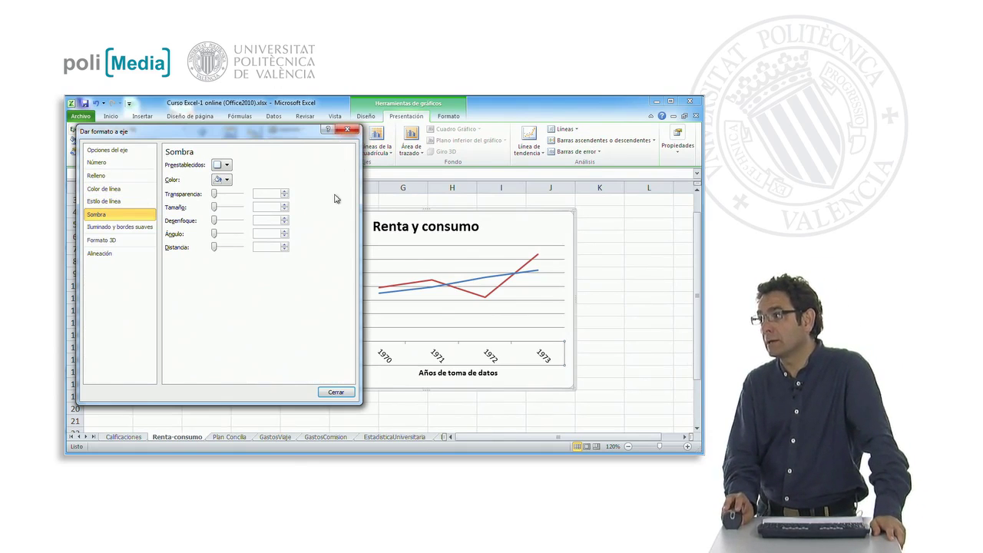
pyautogui.click(335, 393)
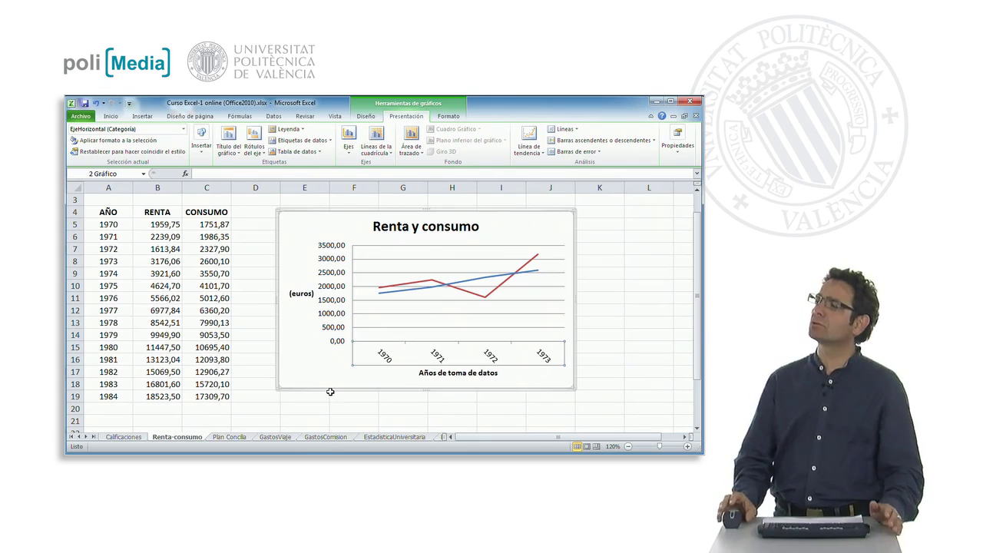
# Step: Bring up the Ejes options for the chart's vertical euro axis
pyautogui.click(349, 150)
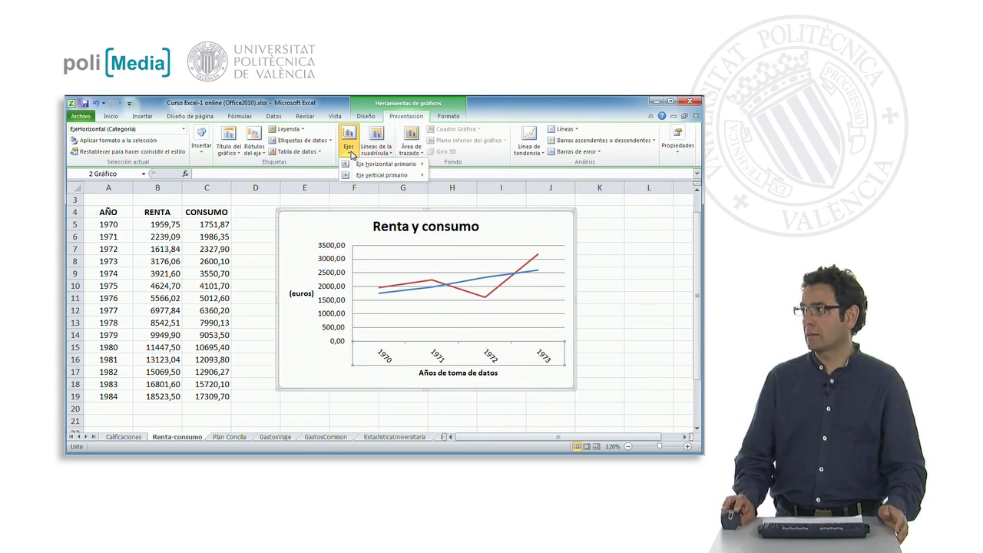
pyautogui.moveTo(382, 176)
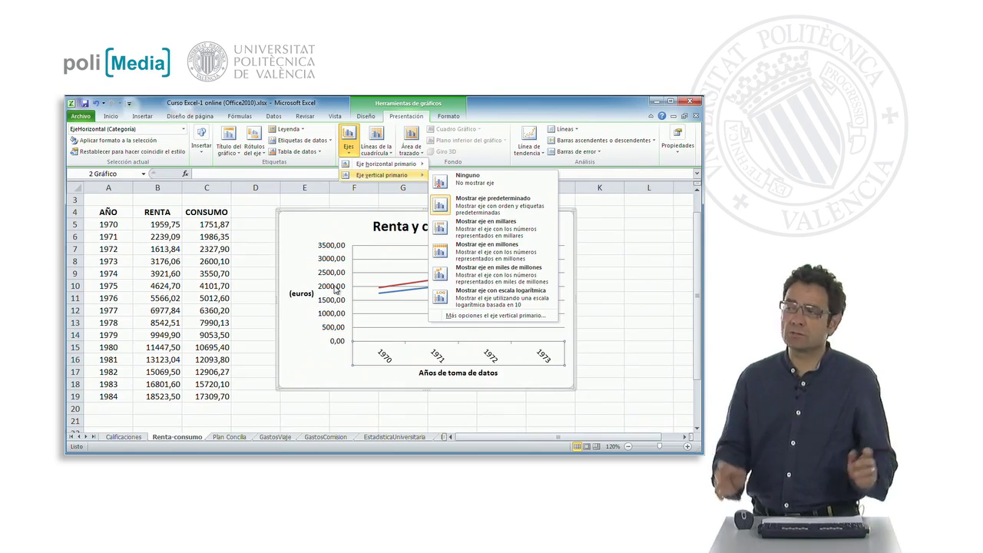
# Step: Show the vertical euro axis in thousands (Millares, 0,00–3,50), then reopen the vertical axis choices
pyautogui.click(482, 232)
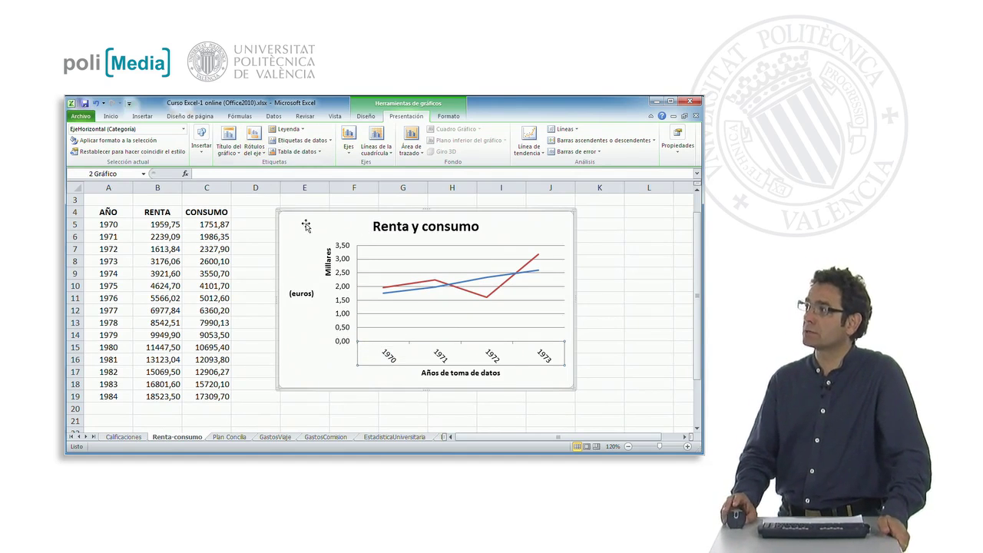
pyautogui.click(351, 156)
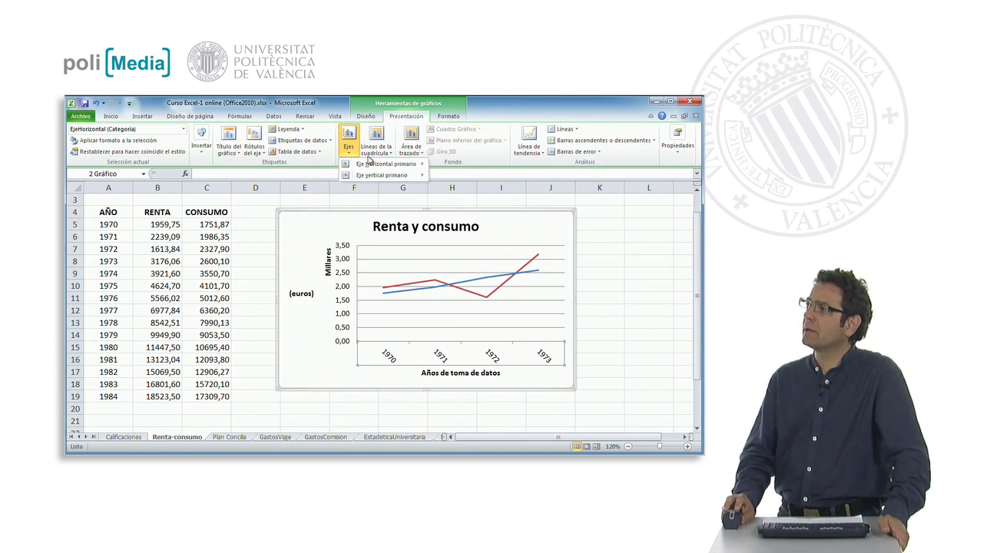
pyautogui.moveTo(381, 175)
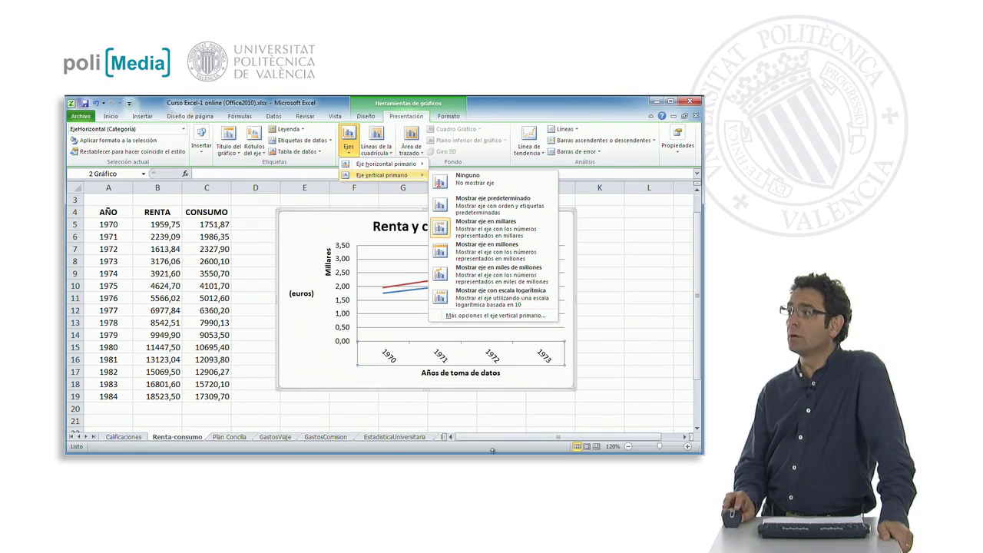
# Step: Review the vertical axis Número and Relleno settings, then close without changes and select the chart area
pyautogui.click(496, 316)
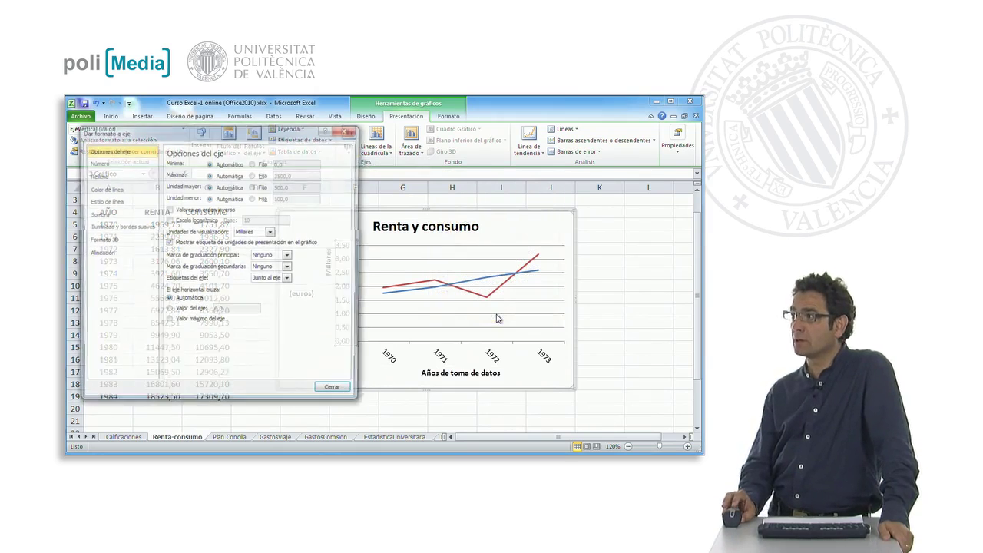
pyautogui.moveTo(188, 140); pyautogui.dragTo(475, 149)
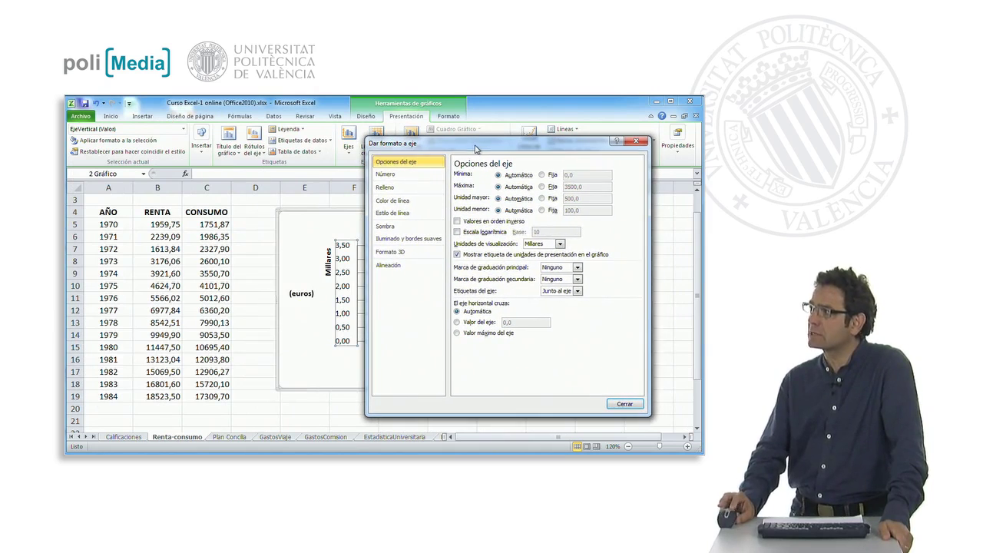
pyautogui.click(415, 175)
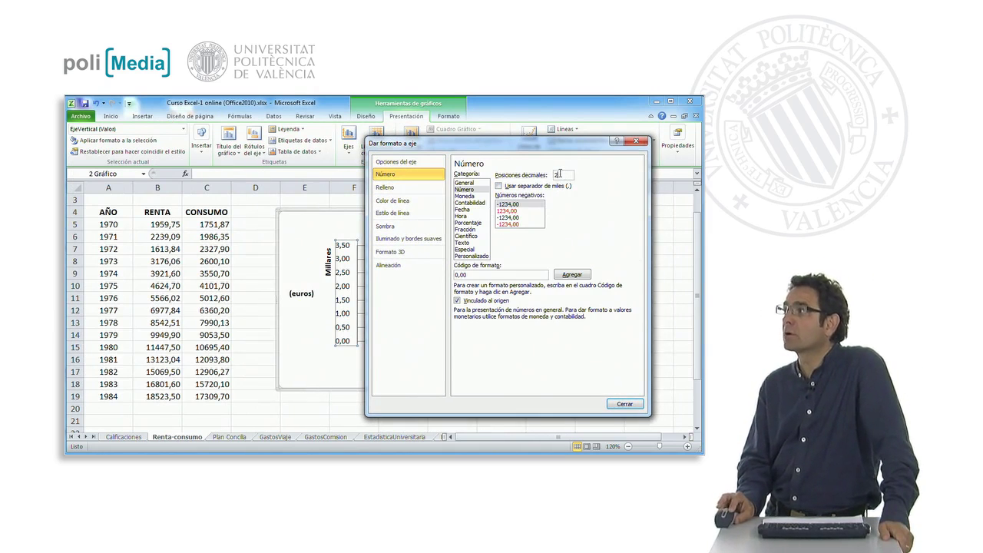
pyautogui.press('BackSpace')
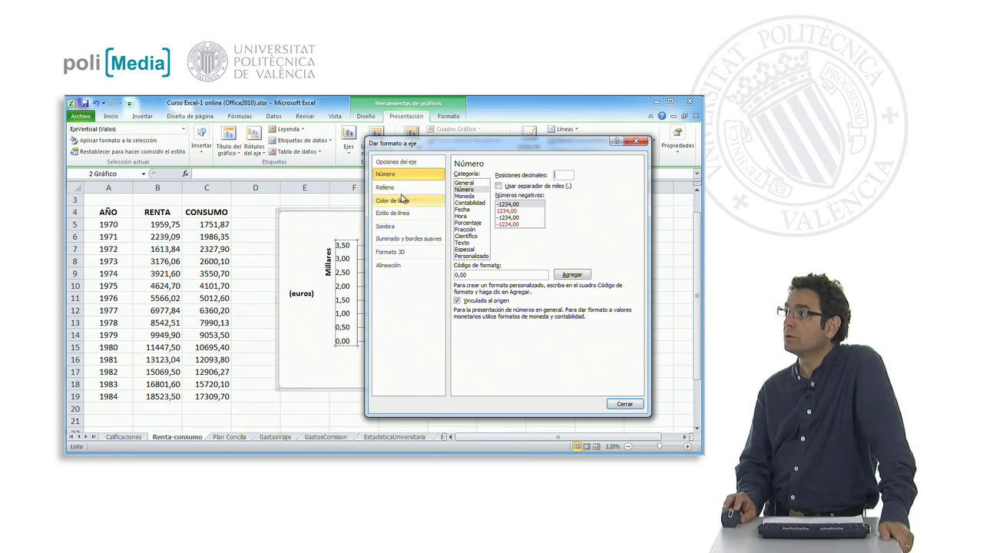
pyautogui.click(403, 188)
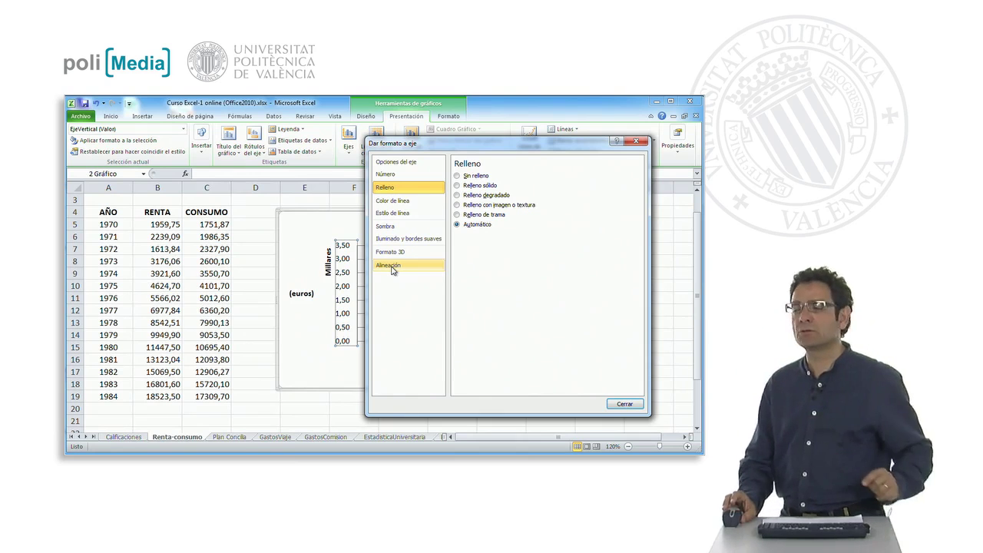
pyautogui.click(625, 403)
pyautogui.click(367, 336)
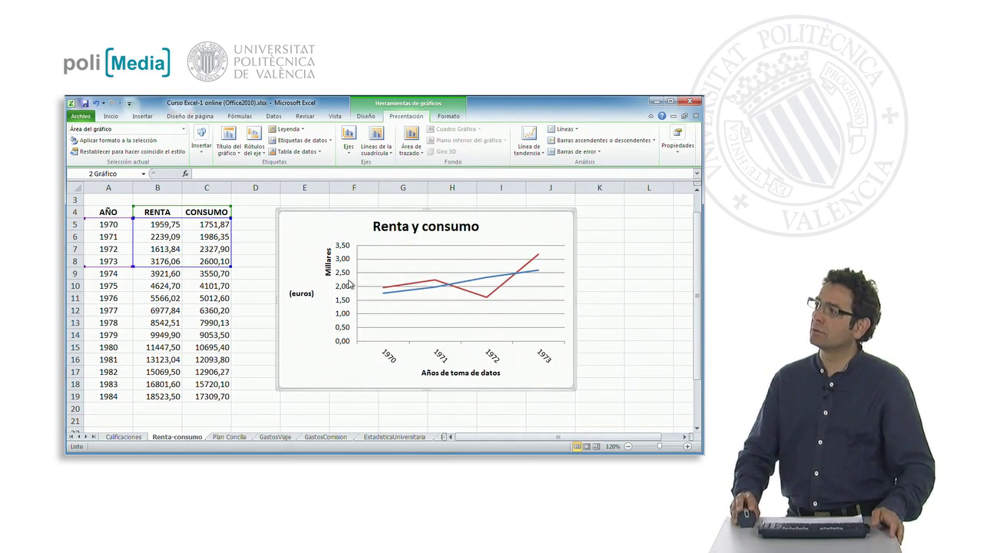
# Step: Set the vertical axis number format to 0 decimal places
pyautogui.click(350, 153)
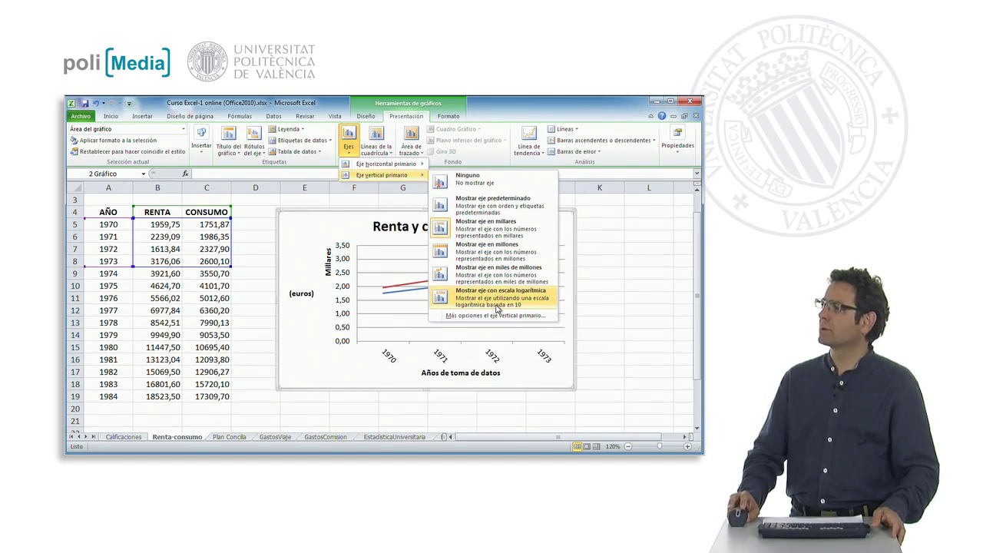
pyautogui.click(495, 314)
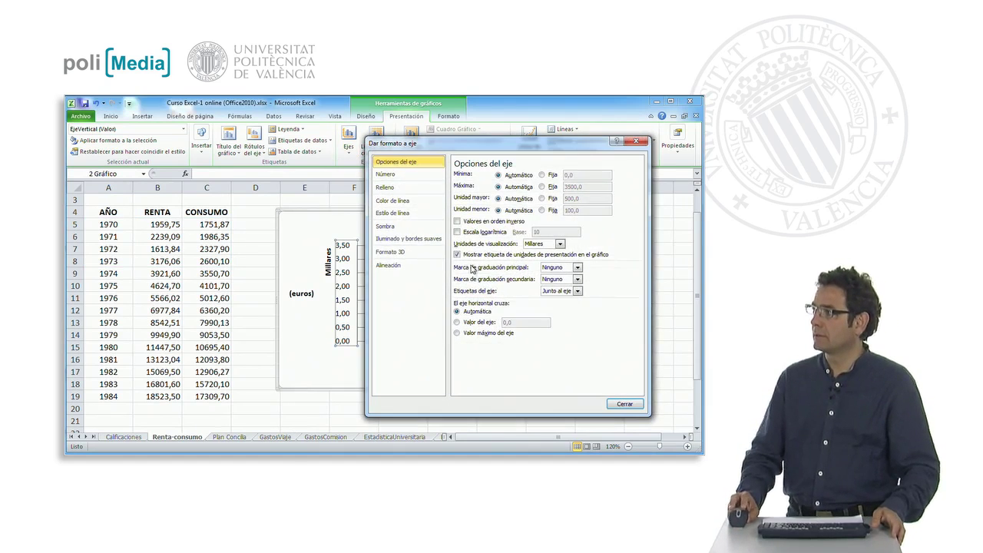
pyautogui.click(410, 175)
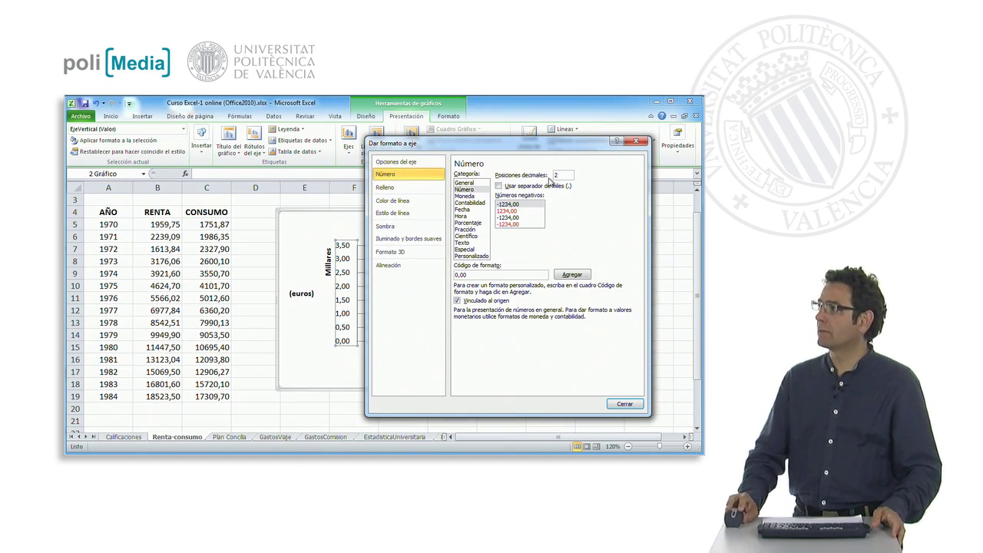
pyautogui.write('0')
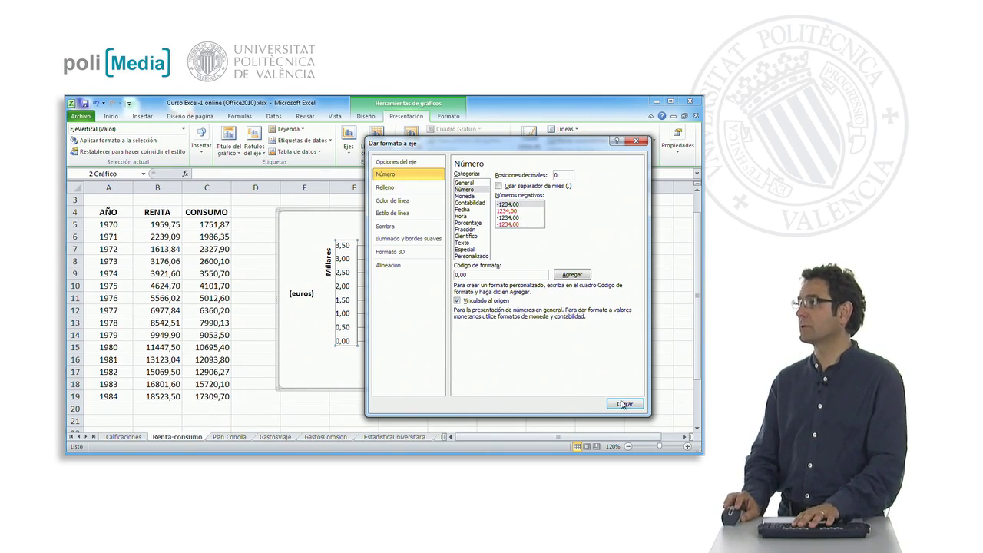
pyautogui.click(623, 405)
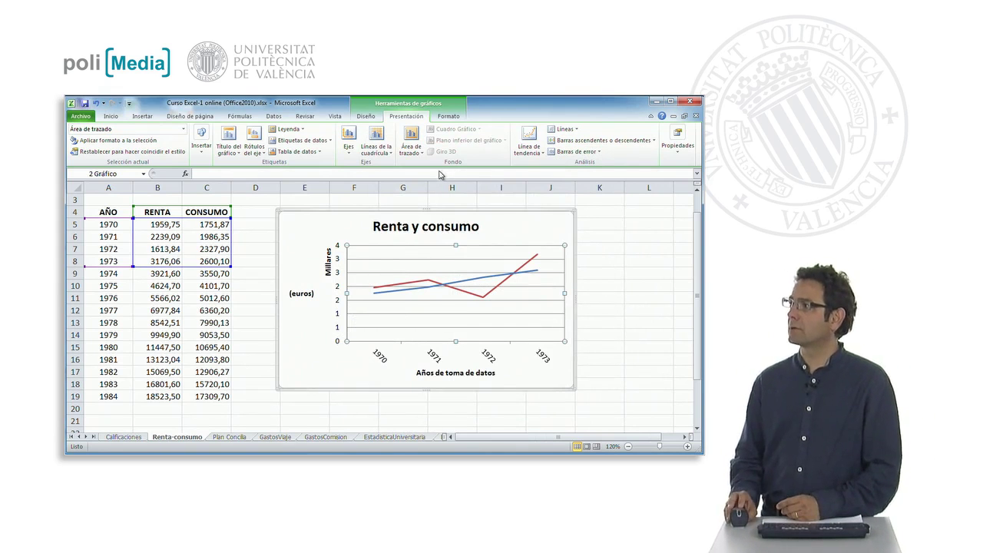
# Step: Change the vertical axis to 1 decimal place, so it runs 0,0 to 3,5
pyautogui.click(350, 149)
pyautogui.moveTo(382, 175)
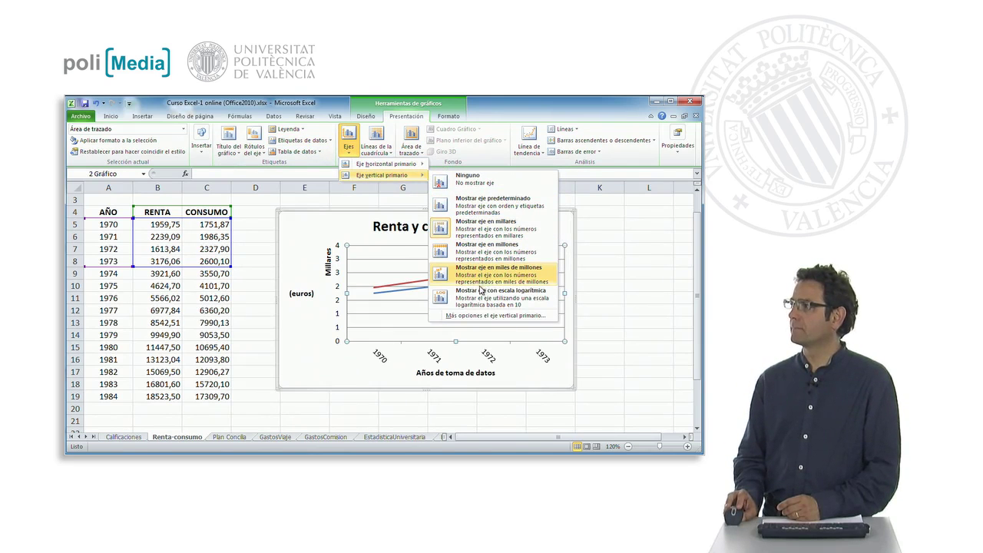
pyautogui.click(484, 315)
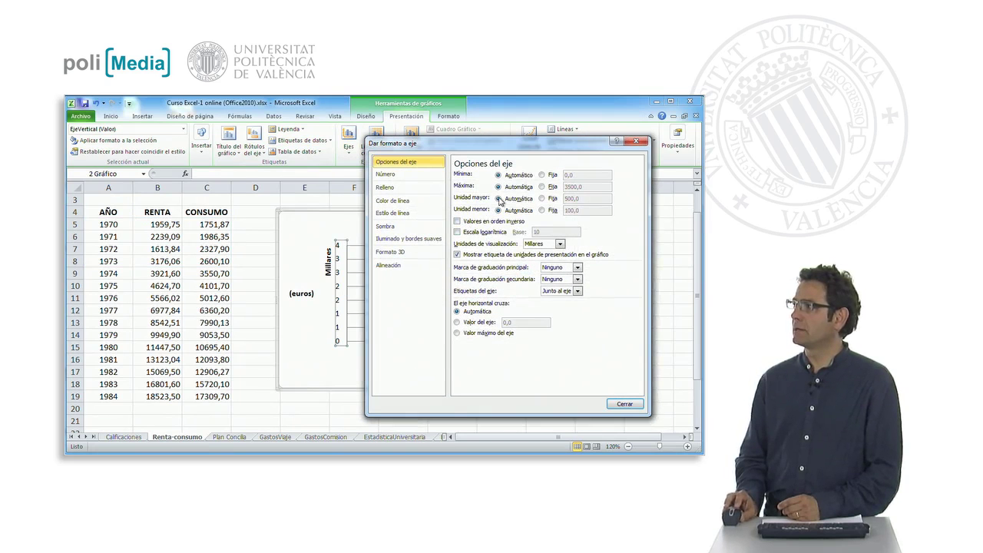
pyautogui.click(410, 176)
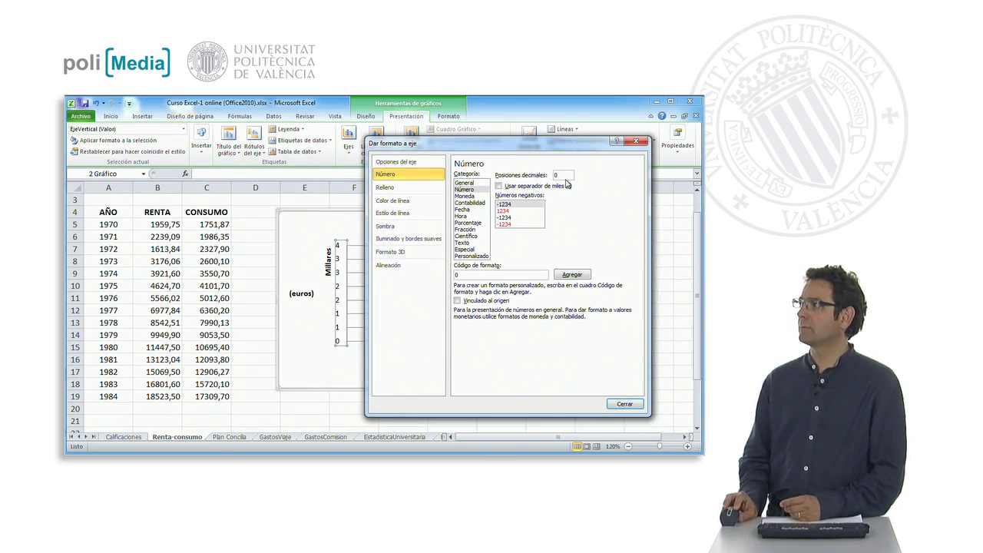
pyautogui.write('1')
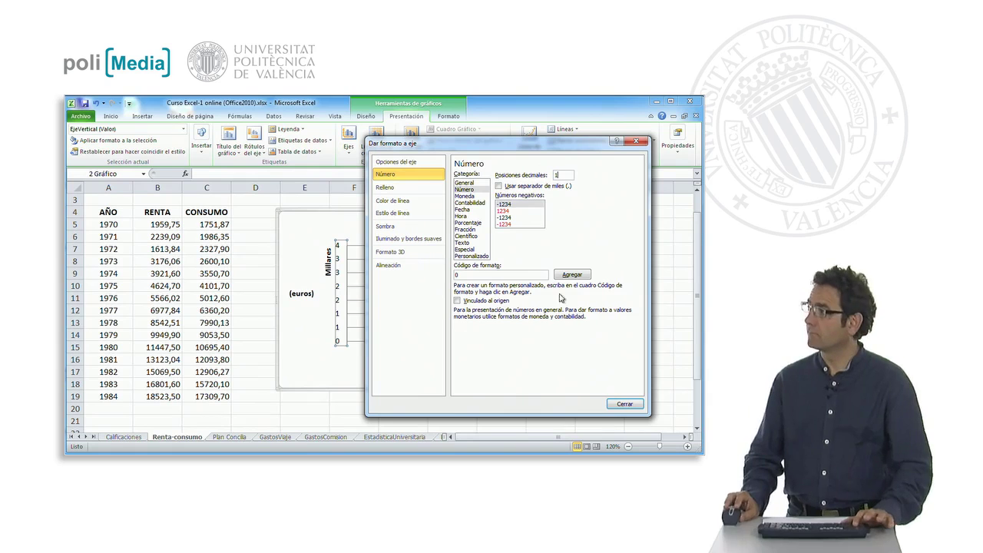
pyautogui.click(626, 404)
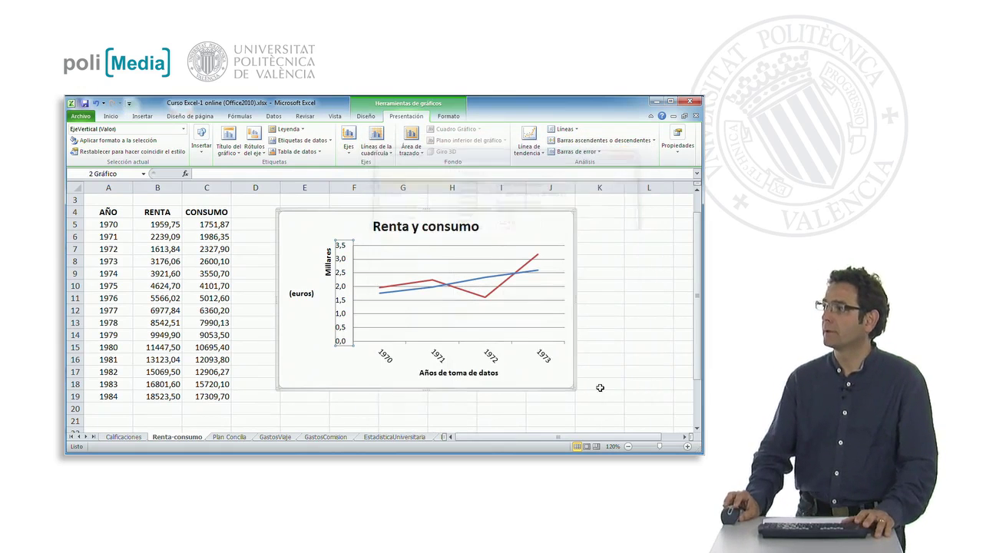
pyautogui.click(402, 384)
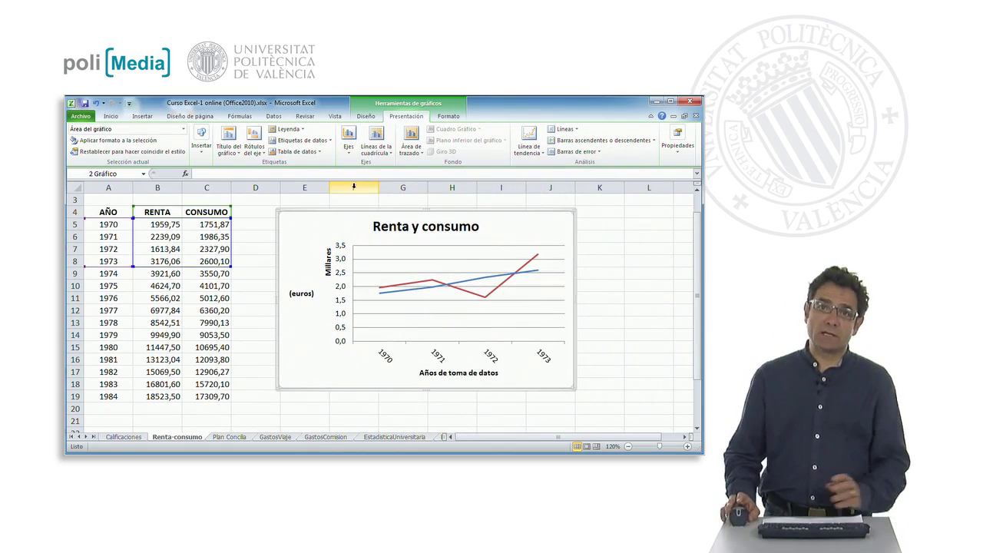